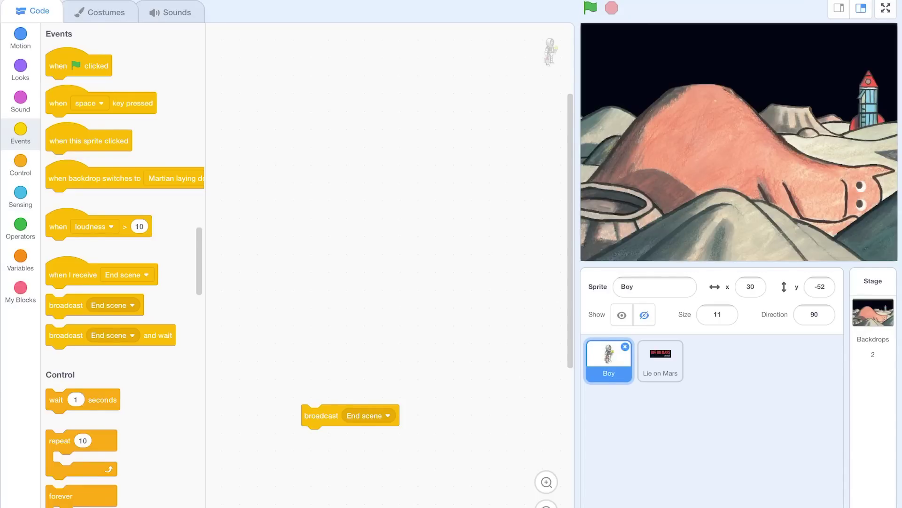
Make the Boy sprite visible on the stage.
{"action": "left_click", "coordinate": [622, 315]}
Start a green-flag script for Boy with a set size to 20% block.
{"action": "left_click_drag", "start_coordinate": [58, 66], "coordinate": [278, 108]}
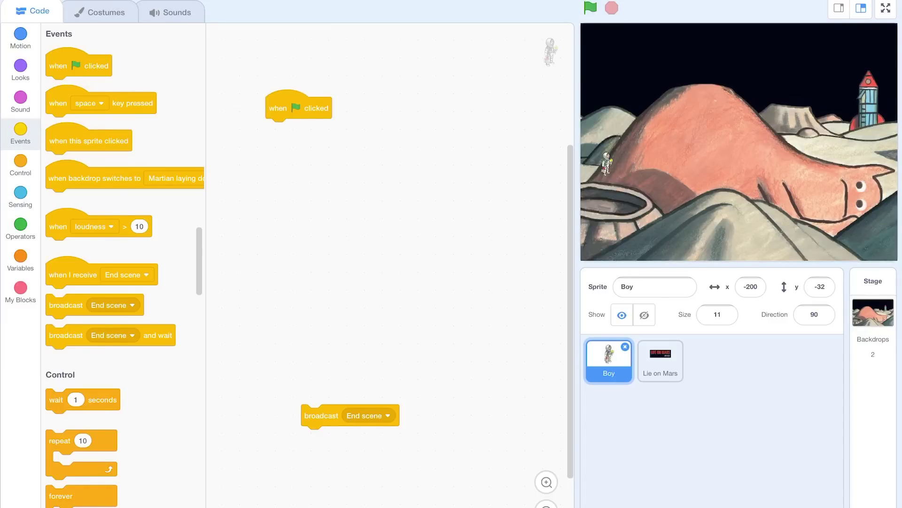
{"action": "left_click", "coordinate": [21, 67]}
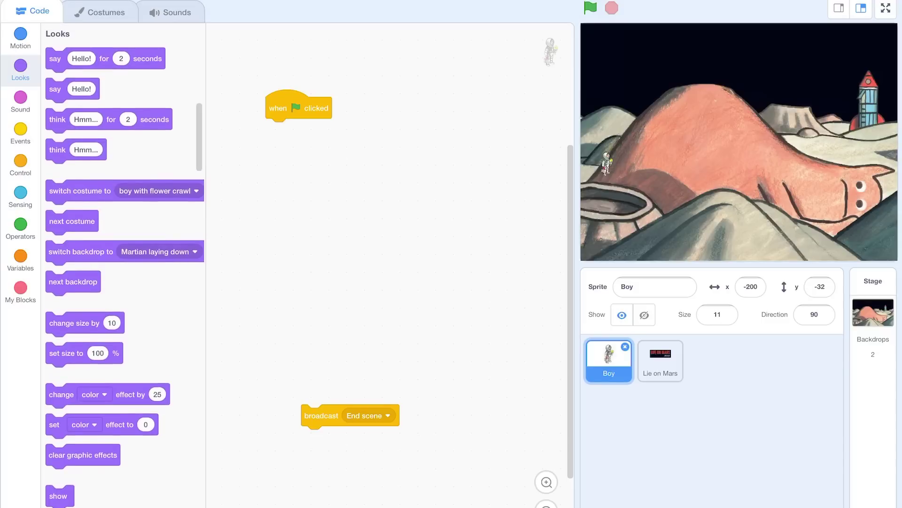
{"action": "mouse_move", "coordinate": [66, 352]}
{"action": "left_mouse_down"}
{"action": "mouse_move", "coordinate": [302, 189]}
{"action": "mouse_move", "coordinate": [287, 129]}
{"action": "left_mouse_up"}
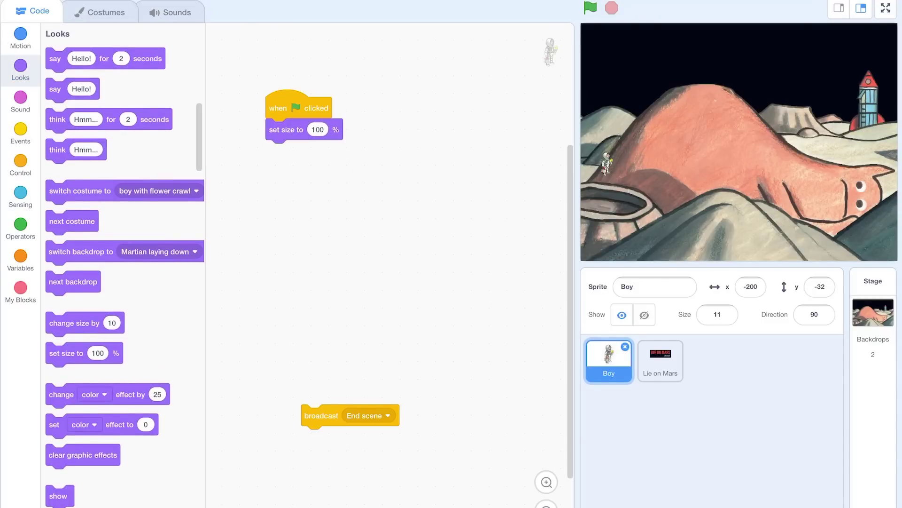
{"action": "left_click", "coordinate": [287, 129]}
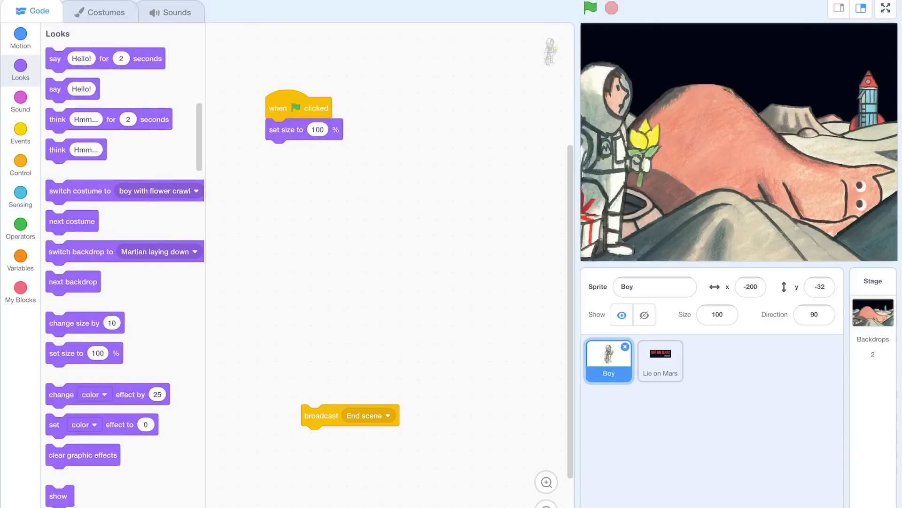
{"action": "left_click", "coordinate": [317, 128]}
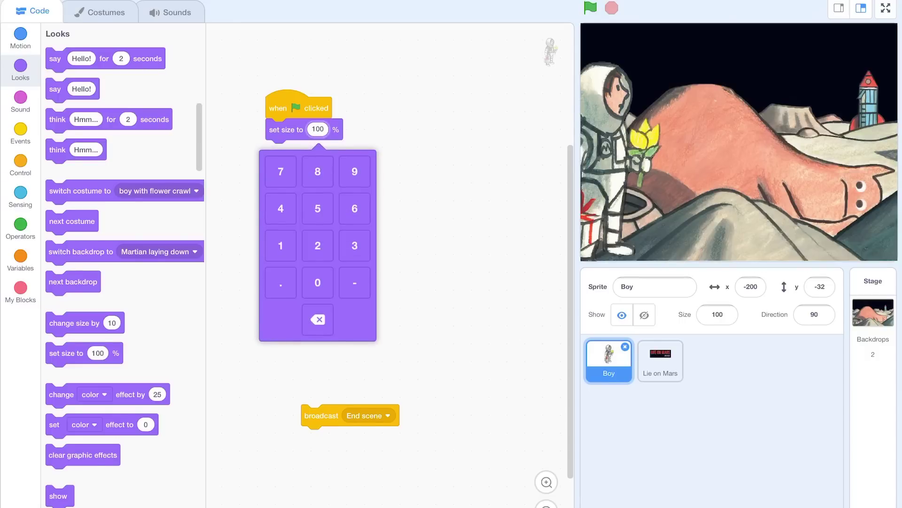
{"action": "type", "text": "20"}
{"action": "key", "text": "Return"}
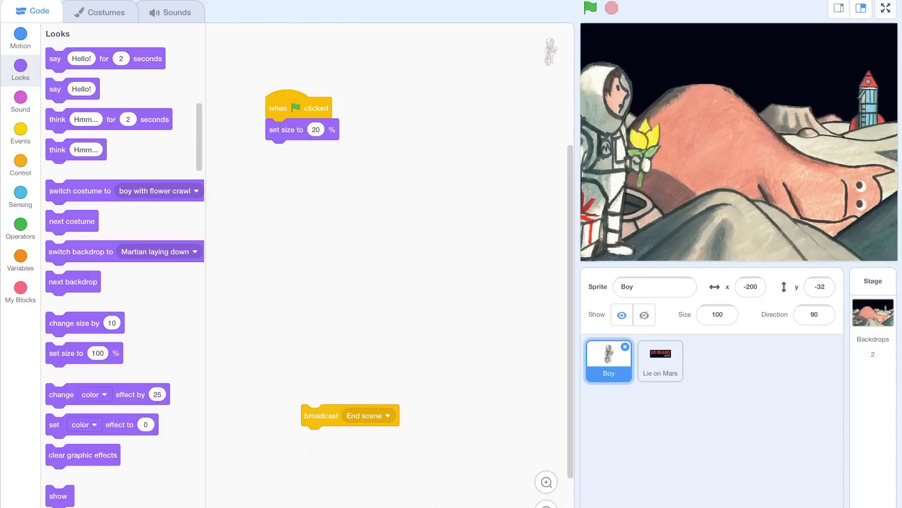
{"action": "left_click", "coordinate": [296, 108]}
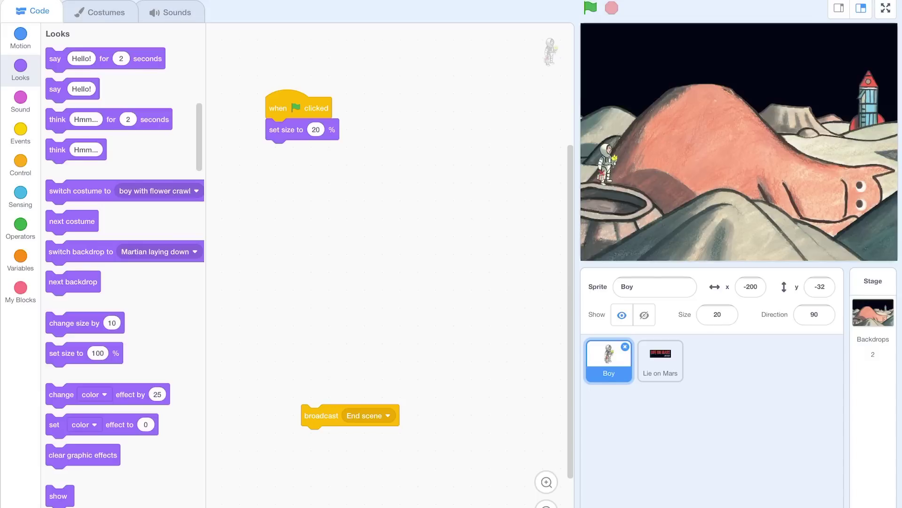
Insert a hide block between the flag trigger and the size block, then test-run.
{"action": "left_click_drag", "start_coordinate": [423, 282], "coordinate": [386, 263]}
{"action": "left_click_drag", "start_coordinate": [271, 111], "coordinate": [296, 154]}
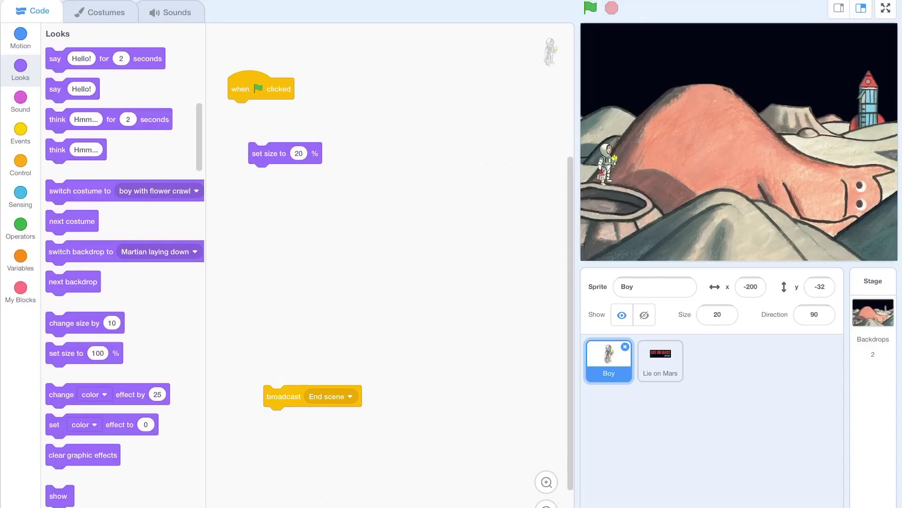
{"action": "left_click_drag", "start_coordinate": [59, 504], "coordinate": [248, 132]}
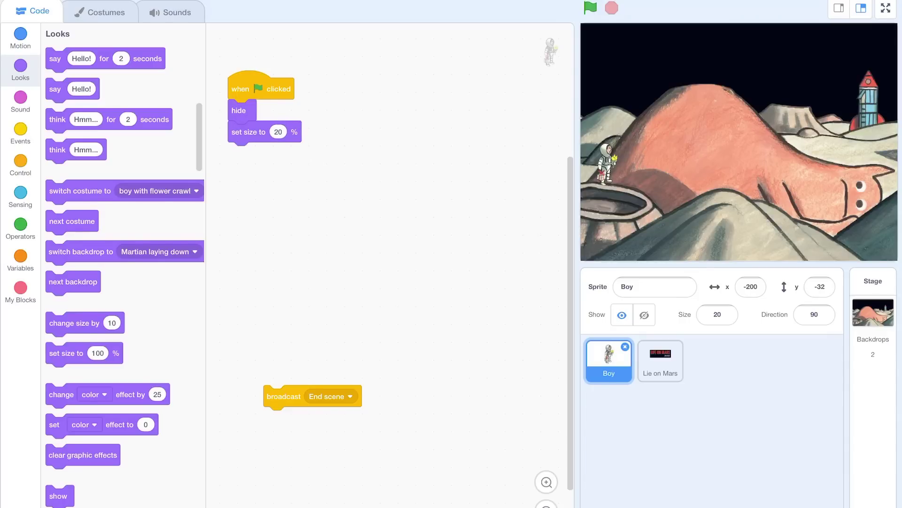
{"action": "left_click", "coordinate": [591, 8]}
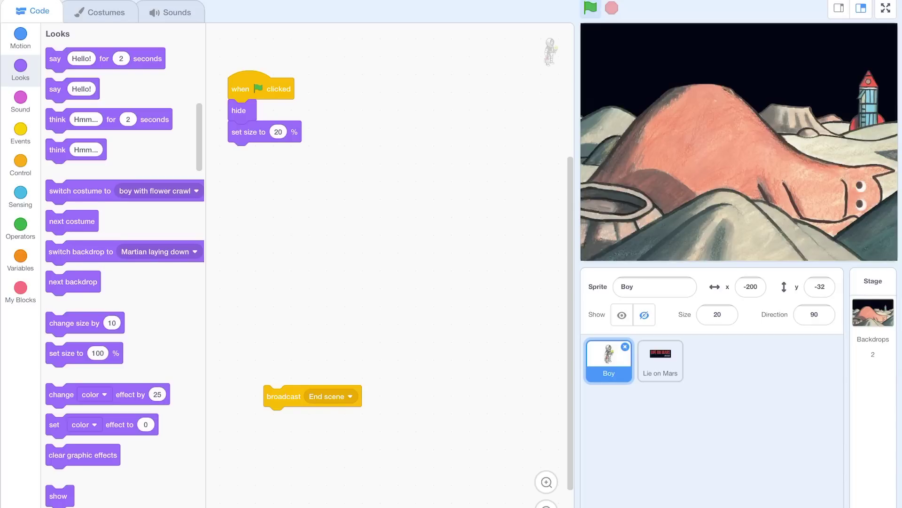
{"action": "scroll", "coordinate": [124, 268], "scroll_direction": "up", "scroll_amount": 10}
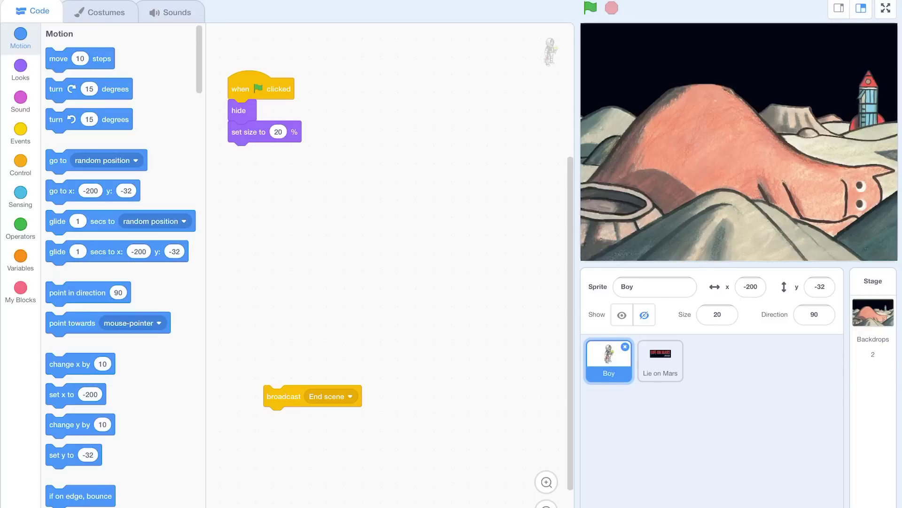
Show the Boy and place him at the left edge of the stage.
{"action": "left_click_drag", "start_coordinate": [58, 190], "coordinate": [258, 193]}
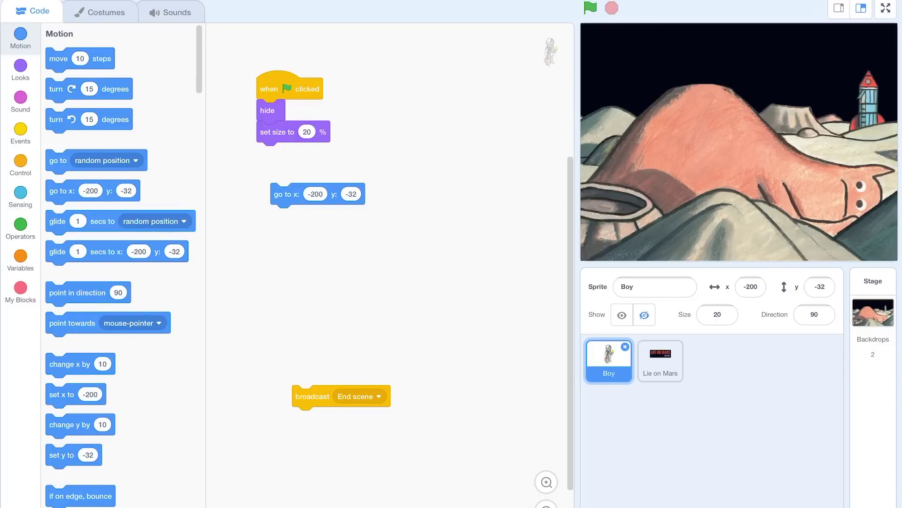
{"action": "left_click", "coordinate": [622, 315]}
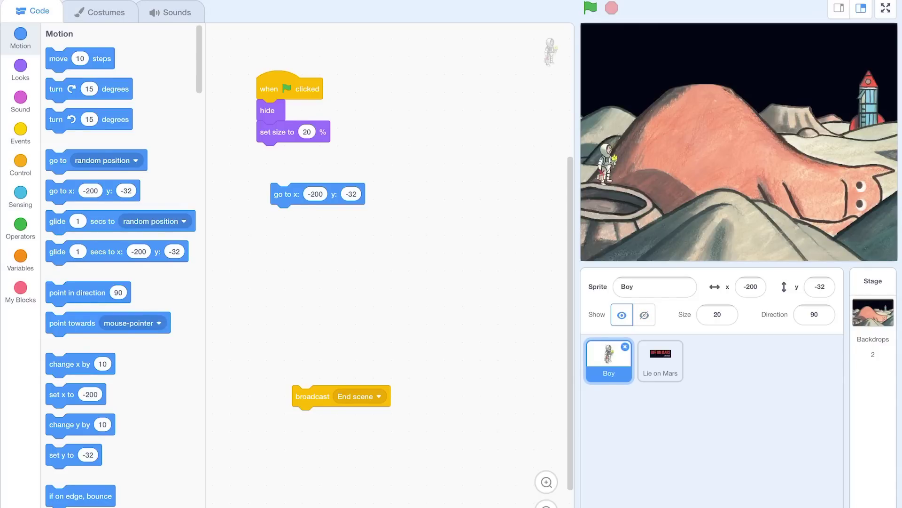
{"action": "mouse_move", "coordinate": [606, 162]}
{"action": "left_mouse_down"}
{"action": "mouse_move", "coordinate": [742, 190]}
{"action": "mouse_move", "coordinate": [757, 295]}
{"action": "left_mouse_up"}
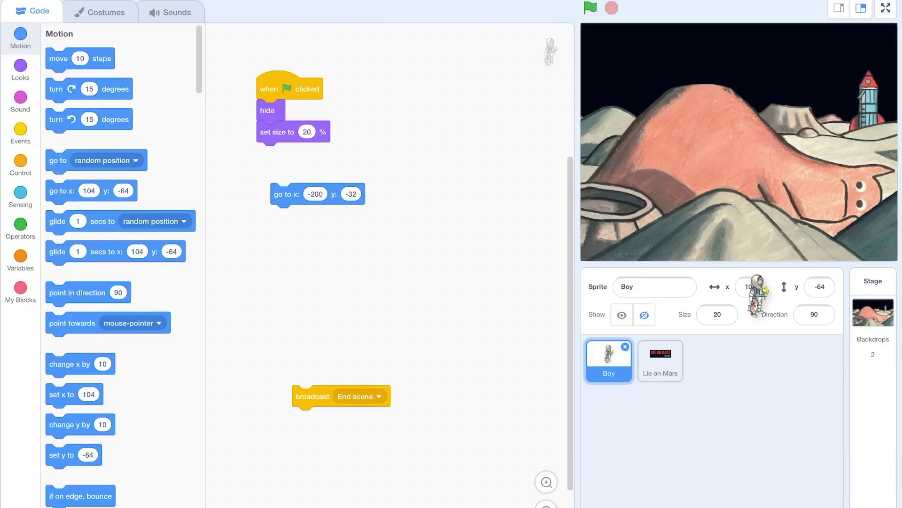
{"action": "left_click_drag", "start_coordinate": [756, 296], "coordinate": [820, 276]}
{"action": "left_click_drag", "start_coordinate": [809, 208], "coordinate": [598, 164]}
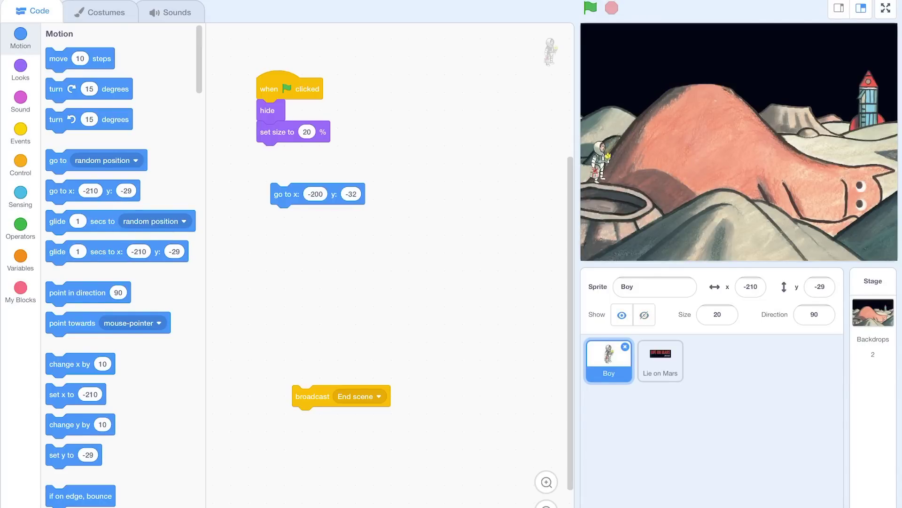
Snap a go to x -210, y -29 block under the size block.
{"action": "left_click_drag", "start_coordinate": [282, 194], "coordinate": [70, 273]}
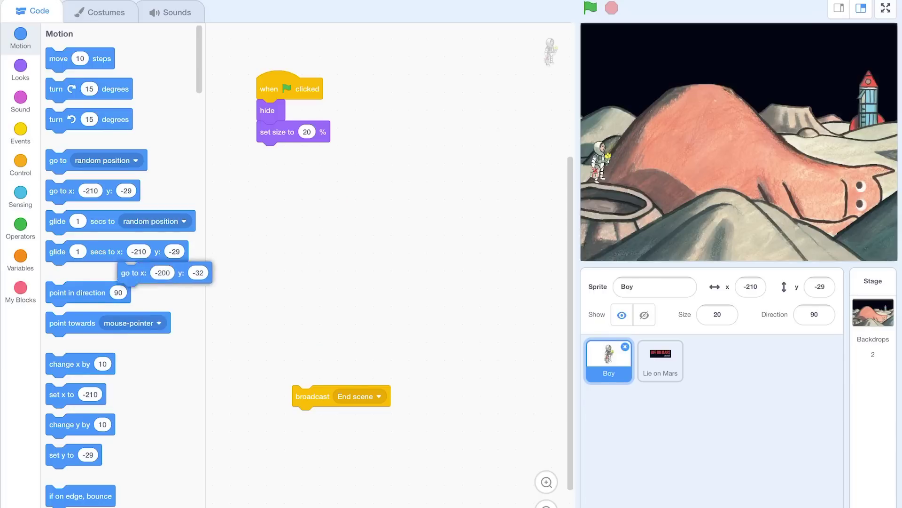
{"action": "left_click_drag", "start_coordinate": [60, 190], "coordinate": [311, 169]}
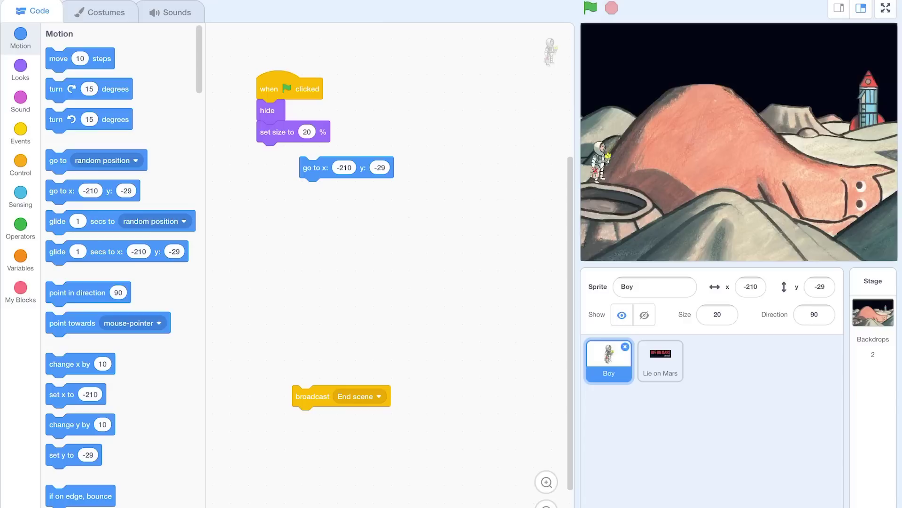
{"action": "left_click_drag", "start_coordinate": [599, 162], "coordinate": [603, 155]}
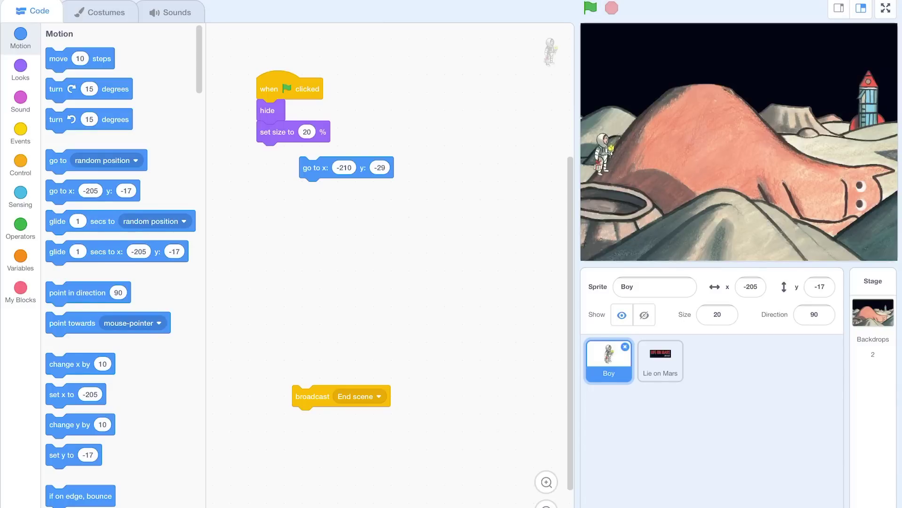
{"action": "left_click_drag", "start_coordinate": [311, 168], "coordinate": [270, 171]}
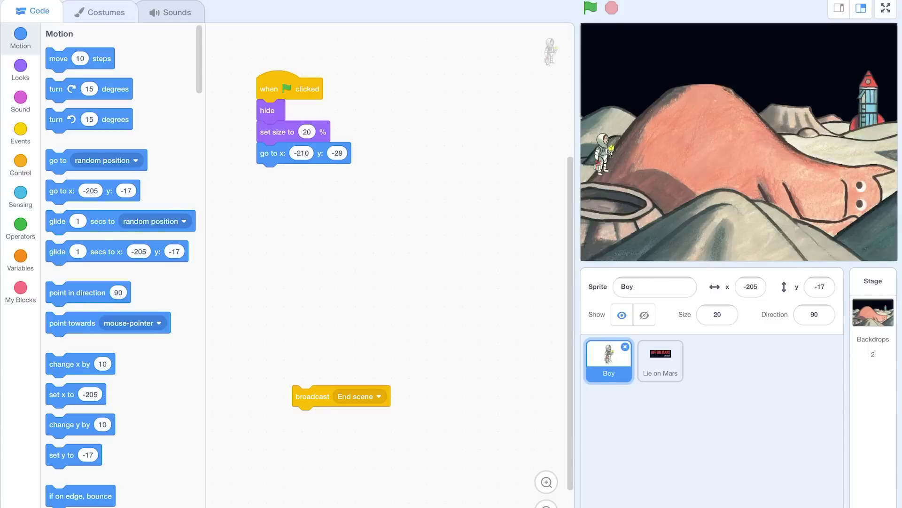
Give the Boy his crouching crawl costume (costume 1) and return to his code.
{"action": "left_click", "coordinate": [100, 11]}
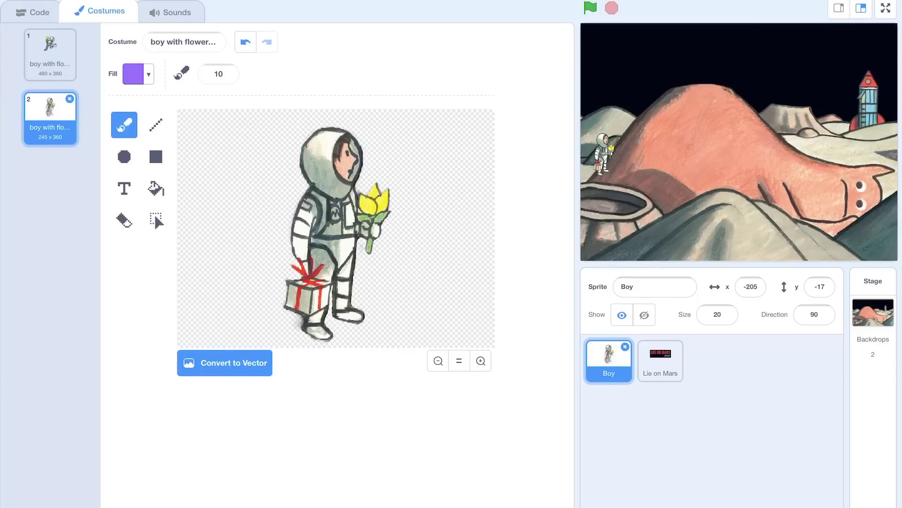
{"action": "left_click", "coordinate": [50, 54]}
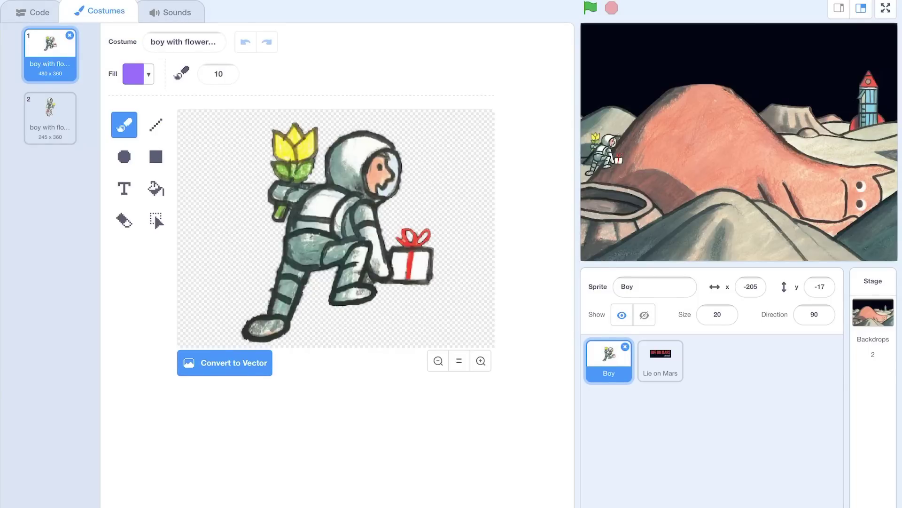
{"action": "left_click", "coordinate": [50, 117]}
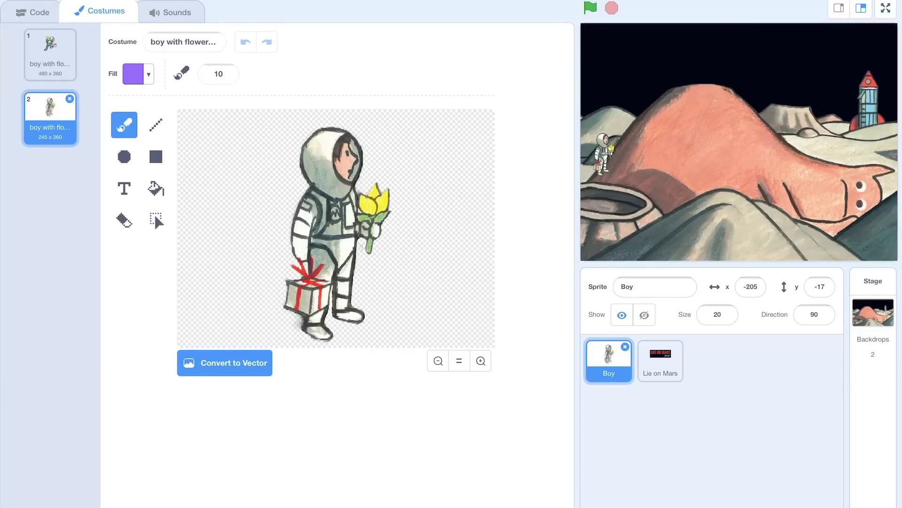
{"action": "left_click", "coordinate": [50, 55]}
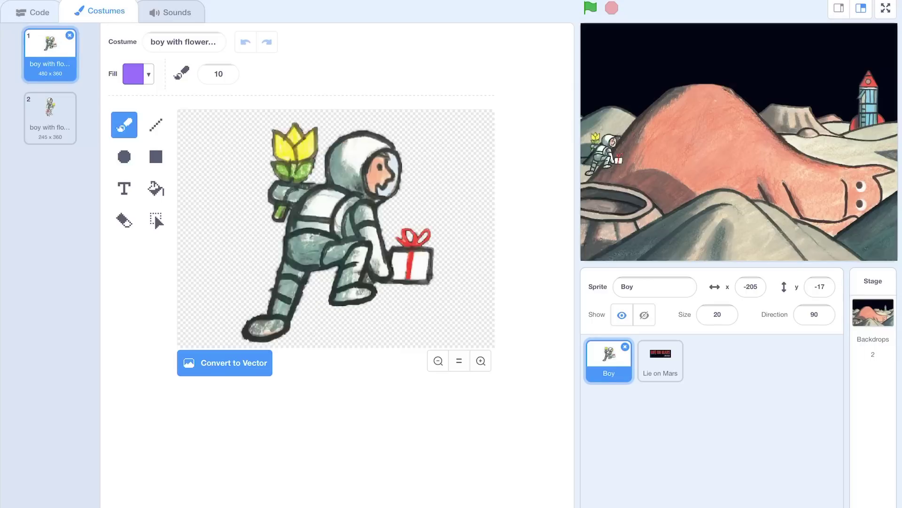
{"action": "left_click", "coordinate": [33, 12]}
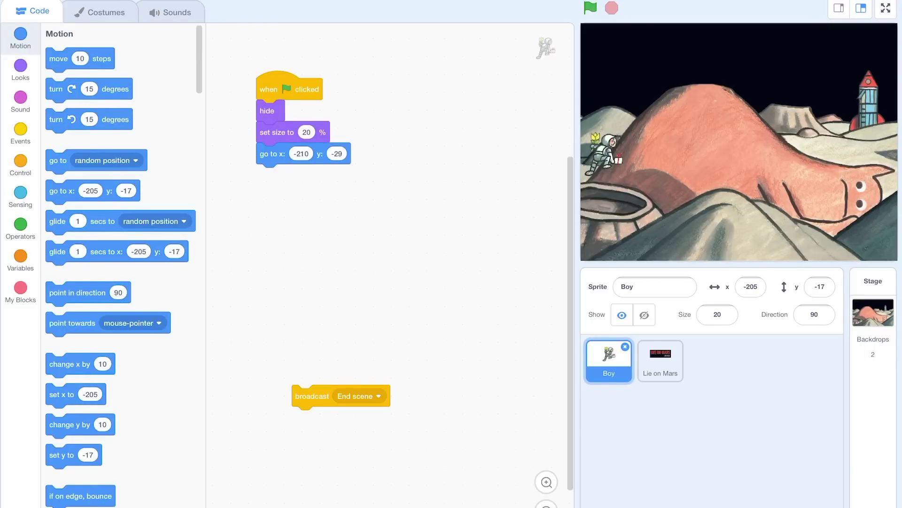
Add a switch costume to 'boy with flower crawl' block under the go-to block.
{"action": "left_click", "coordinate": [20, 69]}
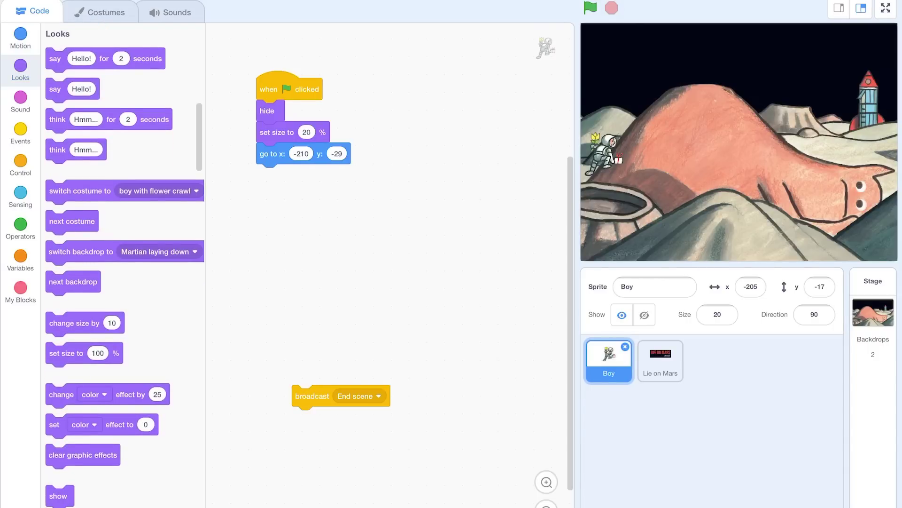
{"action": "left_click_drag", "start_coordinate": [71, 191], "coordinate": [282, 223]}
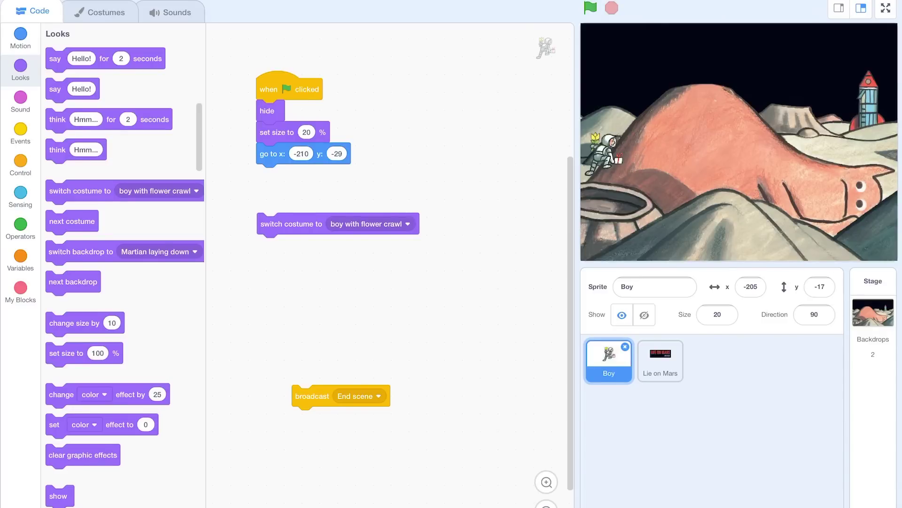
{"action": "left_click", "coordinate": [370, 223]}
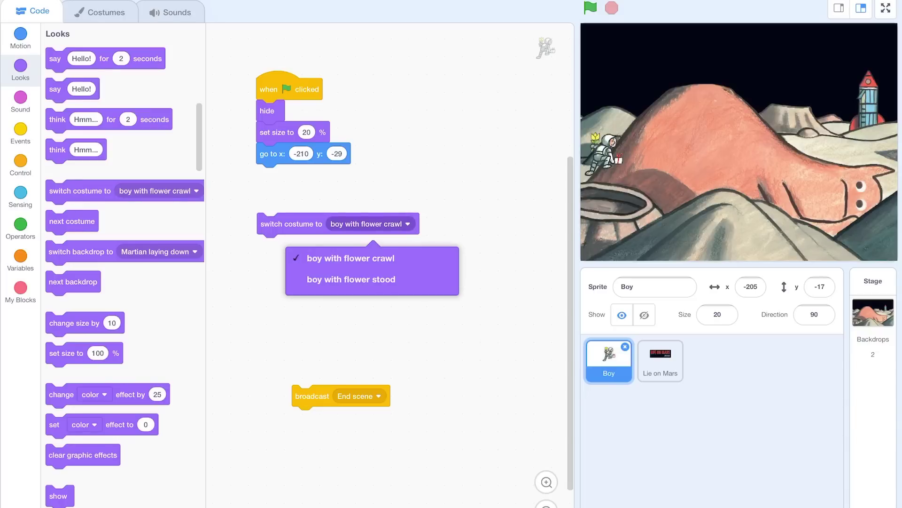
{"action": "key", "text": "Escape"}
{"action": "mouse_move", "coordinate": [282, 223]}
{"action": "left_mouse_down"}
{"action": "mouse_move", "coordinate": [350, 182]}
{"action": "mouse_move", "coordinate": [337, 207]}
{"action": "mouse_move", "coordinate": [291, 194]}
{"action": "mouse_move", "coordinate": [291, 175]}
{"action": "left_mouse_up"}
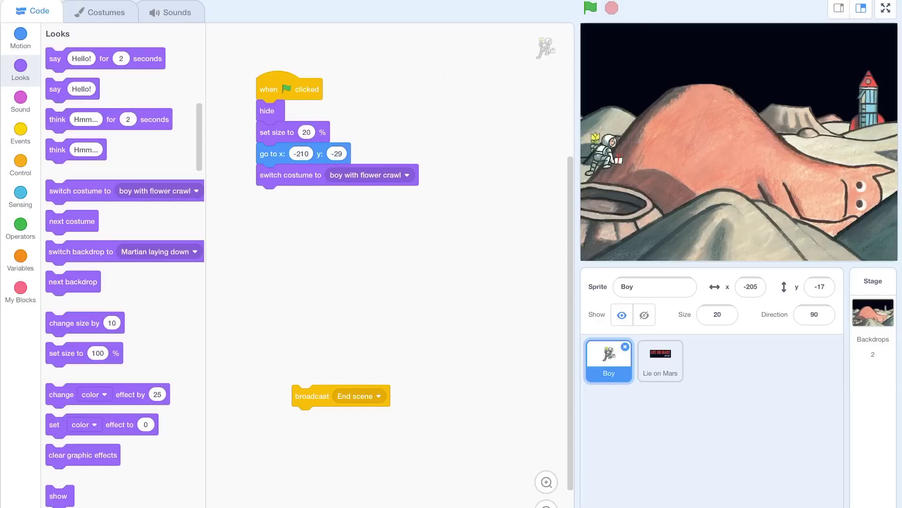
Test the script and end it with a show block.
{"action": "left_click", "coordinate": [591, 8]}
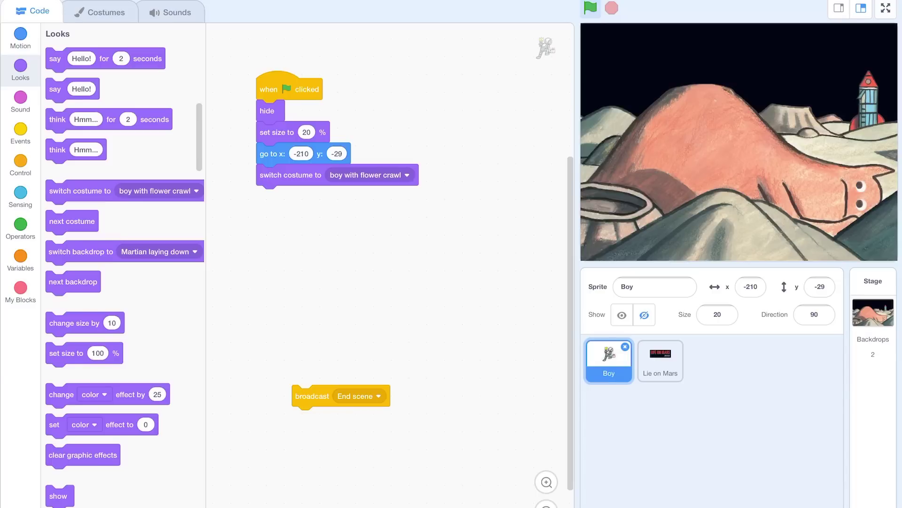
{"action": "left_click_drag", "start_coordinate": [269, 89], "coordinate": [252, 65]}
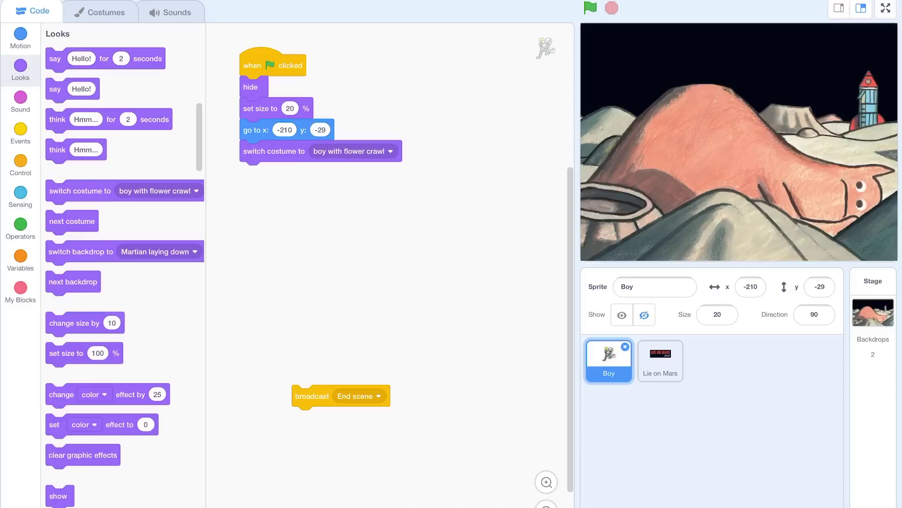
{"action": "mouse_move", "coordinate": [58, 496]}
{"action": "left_mouse_down"}
{"action": "mouse_move", "coordinate": [149, 471]}
{"action": "mouse_move", "coordinate": [262, 262]}
{"action": "mouse_move", "coordinate": [268, 195]}
{"action": "mouse_move", "coordinate": [257, 175]}
{"action": "left_mouse_up"}
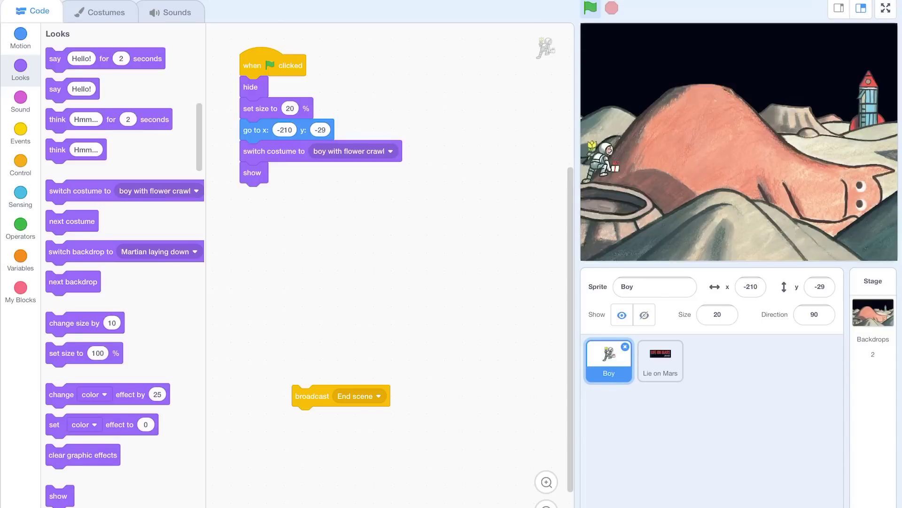
Move the Boy onto the Martian's hilltop and try a glide block to those coordinates.
{"action": "left_click", "coordinate": [20, 36]}
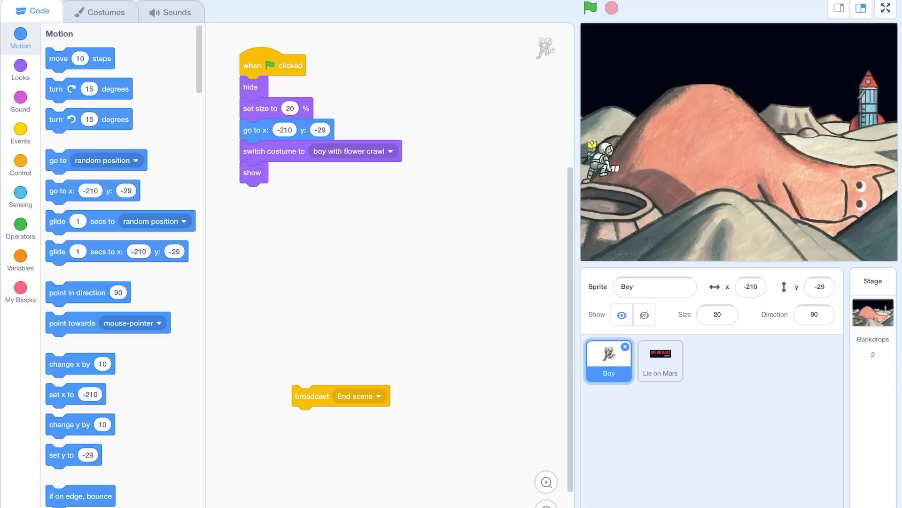
{"action": "left_click_drag", "start_coordinate": [58, 251], "coordinate": [65, 257]}
{"action": "left_click_drag", "start_coordinate": [601, 160], "coordinate": [681, 92]}
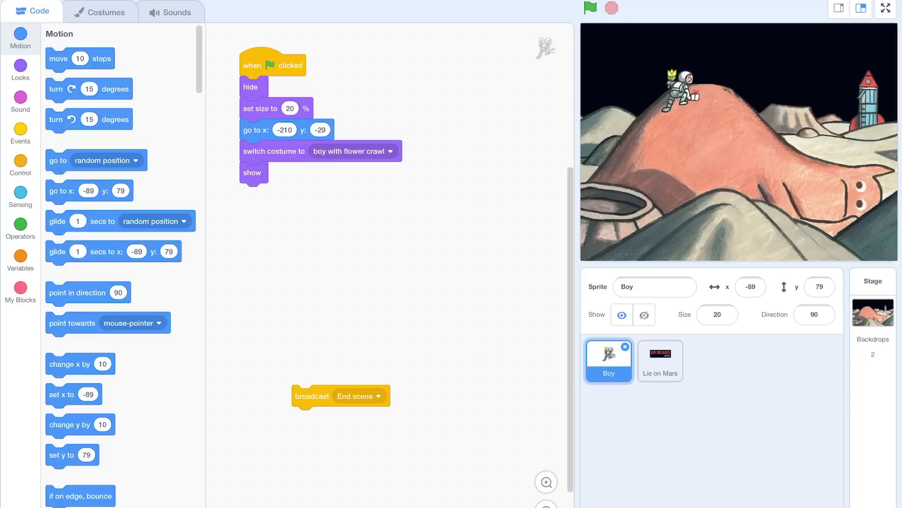
{"action": "left_click_drag", "start_coordinate": [58, 251], "coordinate": [297, 255]}
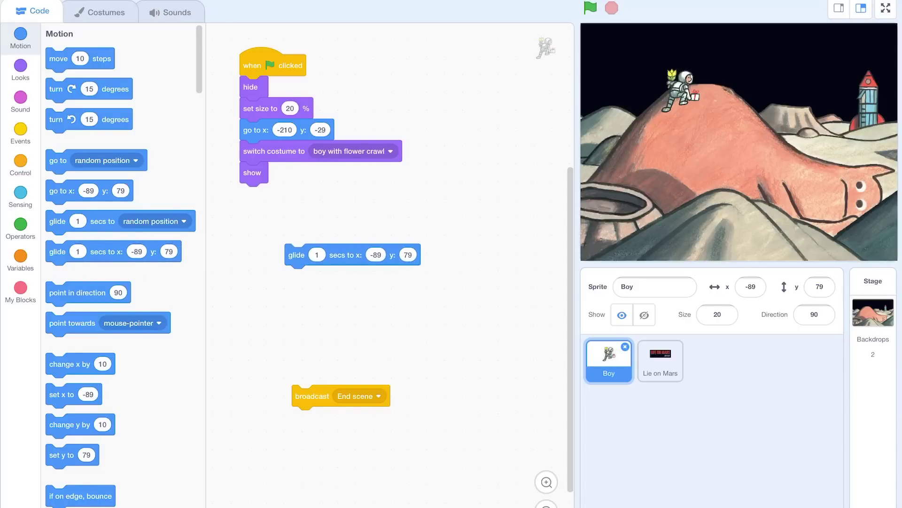
{"action": "left_click", "coordinate": [376, 255]}
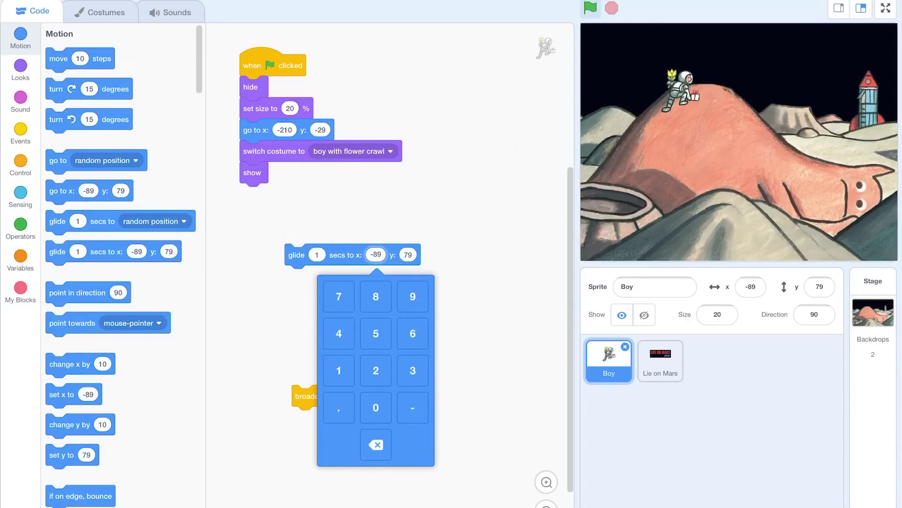
{"action": "left_click", "coordinate": [407, 254]}
{"action": "key", "text": "Return"}
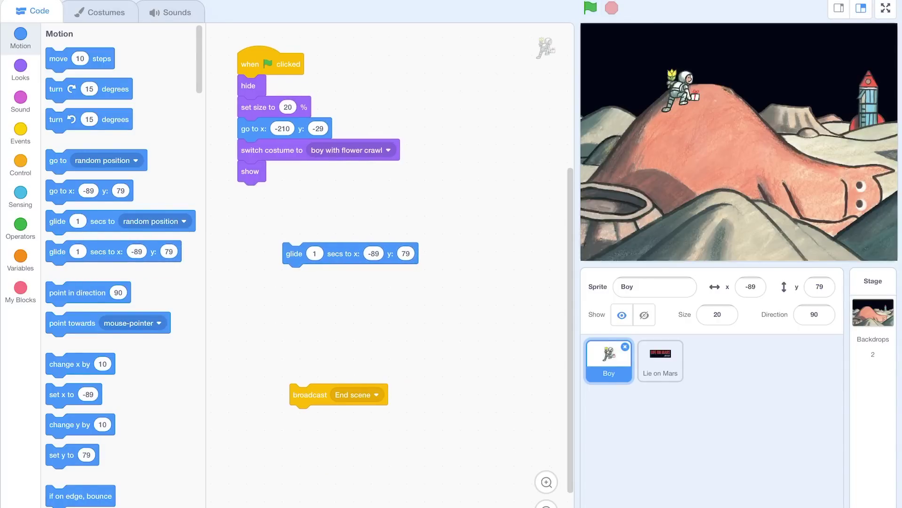
Reposition the Boy higher and end the script with glide 1 secs to x -75, y 104.
{"action": "left_click_drag", "start_coordinate": [680, 90], "coordinate": [682, 81]}
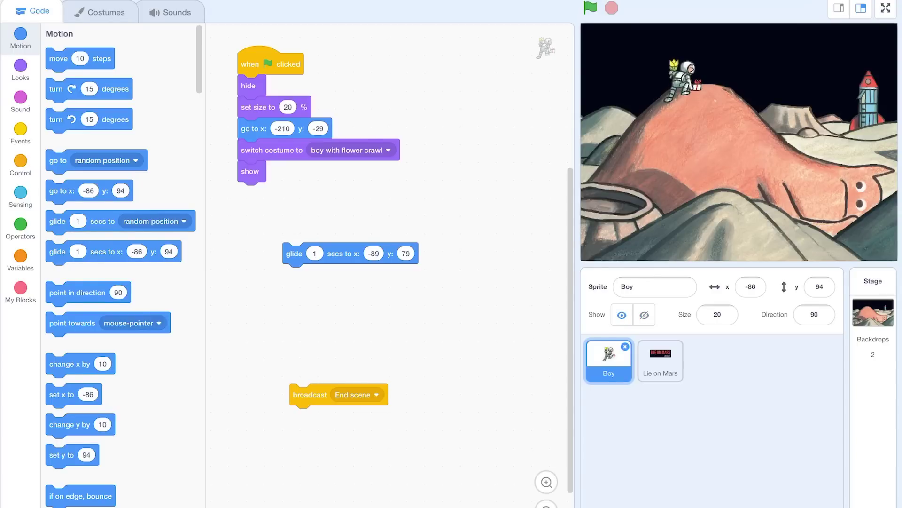
{"action": "left_click_drag", "start_coordinate": [294, 253], "coordinate": [106, 328]}
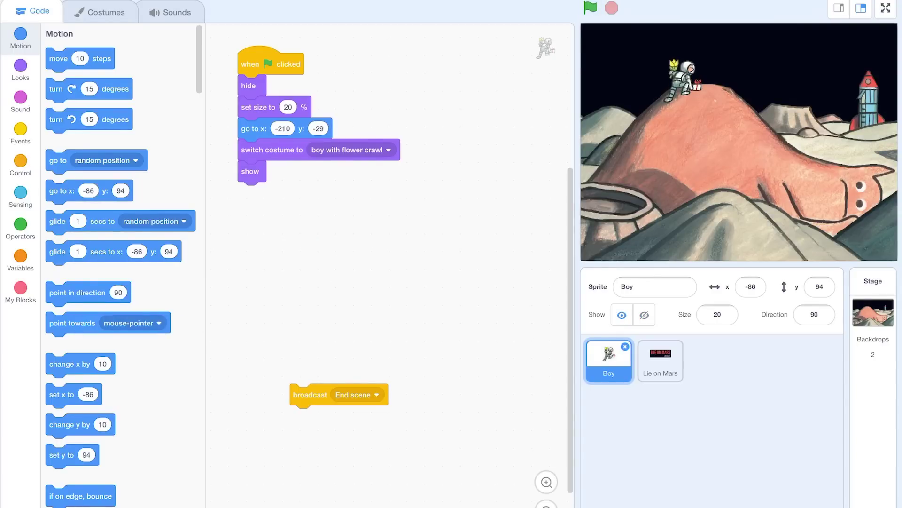
{"action": "mouse_move", "coordinate": [57, 251]}
{"action": "left_mouse_down"}
{"action": "mouse_move", "coordinate": [177, 259]}
{"action": "mouse_move", "coordinate": [348, 228]}
{"action": "left_mouse_up"}
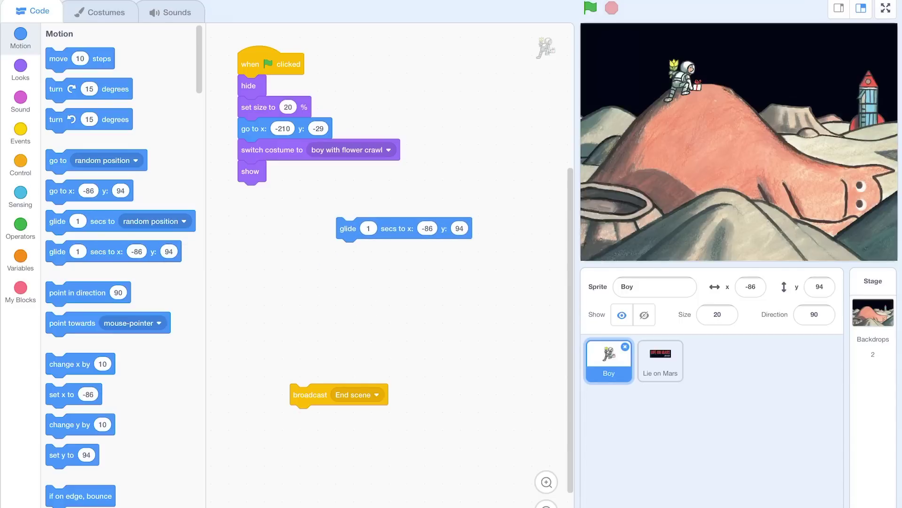
{"action": "mouse_move", "coordinate": [682, 79]}
{"action": "left_mouse_down"}
{"action": "mouse_move", "coordinate": [693, 67]}
{"action": "mouse_move", "coordinate": [689, 72]}
{"action": "left_mouse_up"}
{"action": "left_click_drag", "start_coordinate": [347, 228], "coordinate": [52, 346]}
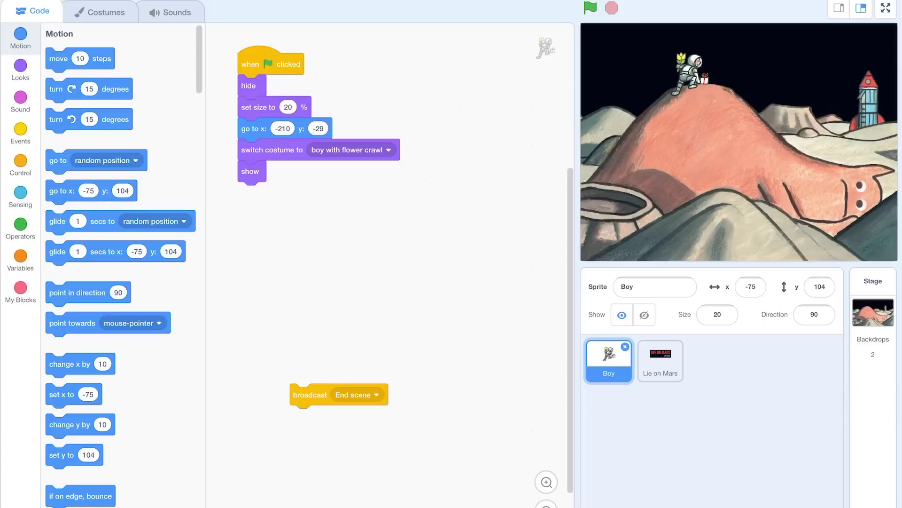
{"action": "mouse_move", "coordinate": [57, 251]}
{"action": "left_mouse_down"}
{"action": "mouse_move", "coordinate": [269, 214]}
{"action": "mouse_move", "coordinate": [254, 201]}
{"action": "left_mouse_up"}
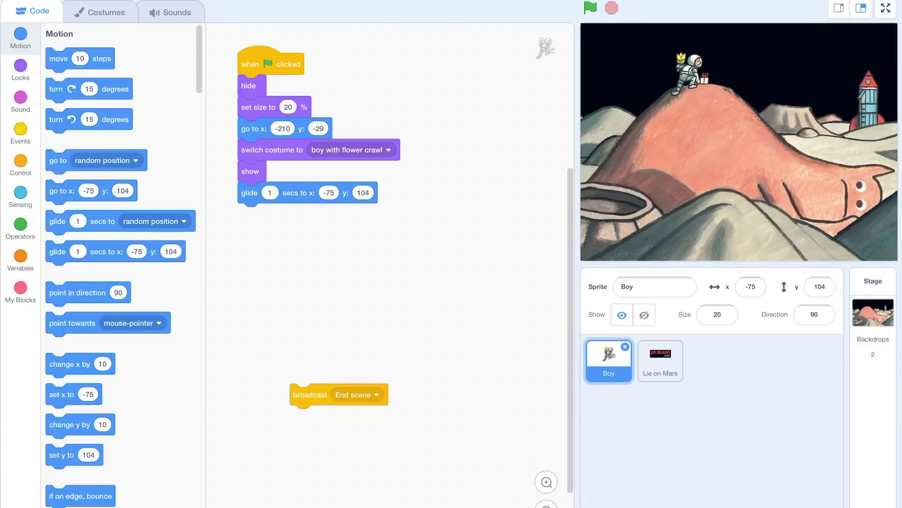
Change the glide duration to 4 seconds and test the slower crawl.
{"action": "left_click", "coordinate": [591, 7]}
{"action": "left_click", "coordinate": [269, 192]}
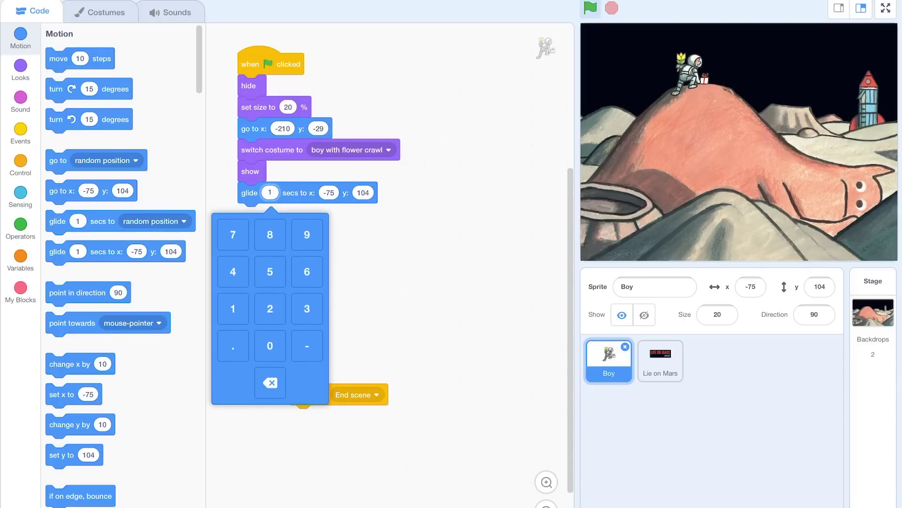
{"action": "type", "text": "4"}
{"action": "key", "text": "Return"}
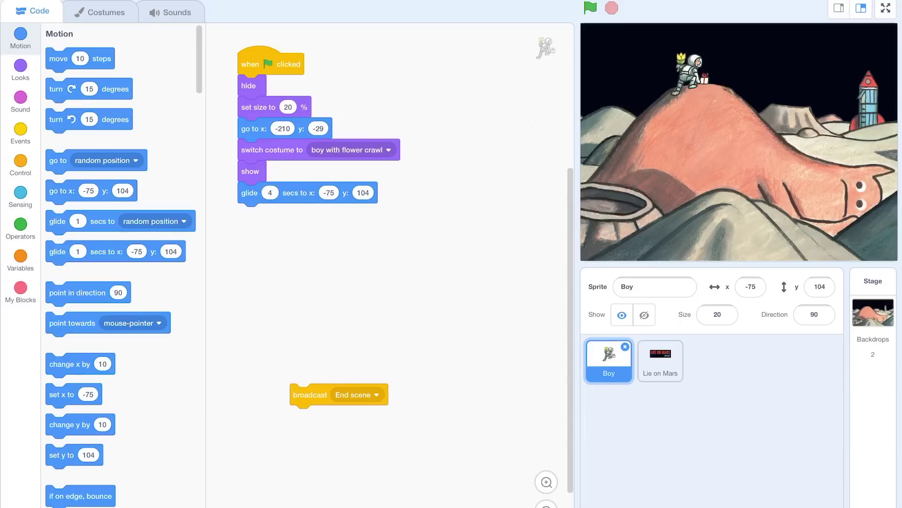
{"action": "left_click", "coordinate": [591, 8]}
Add a say block after the glide and replace Hello! with 'Ah! there's my rocket'.
{"action": "left_click", "coordinate": [20, 67]}
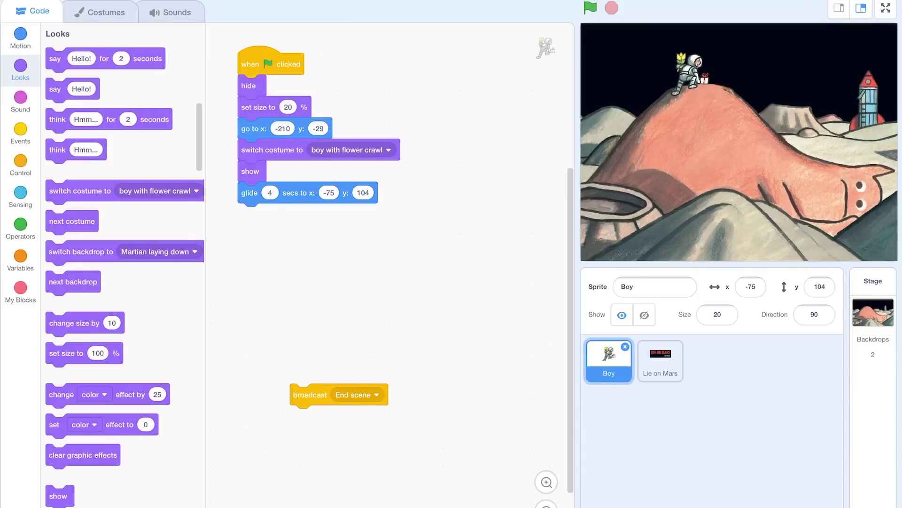
{"action": "left_click_drag", "start_coordinate": [55, 88], "coordinate": [248, 226]}
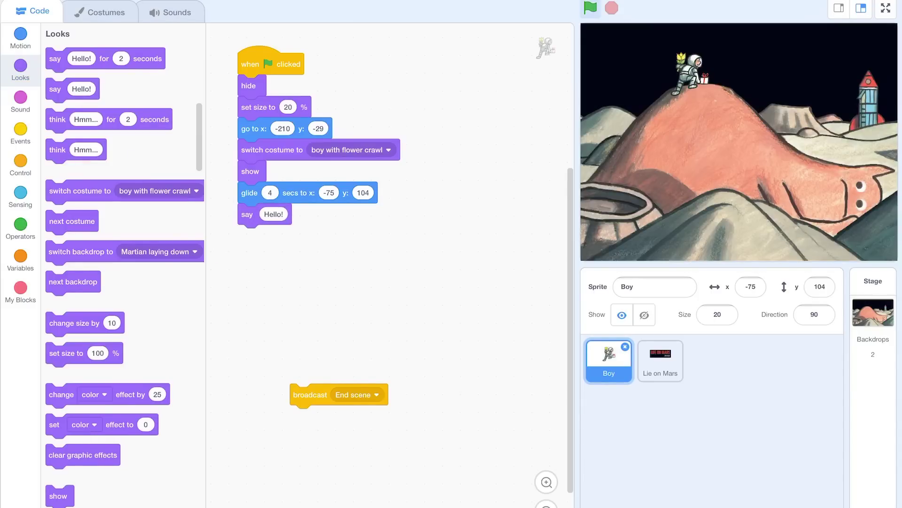
{"action": "left_click", "coordinate": [273, 214]}
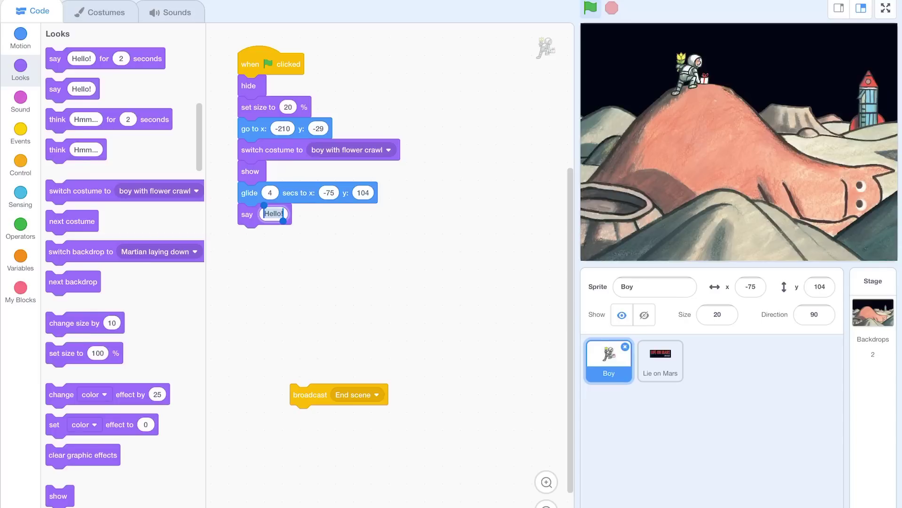
{"action": "key", "text": "BackSpace"}
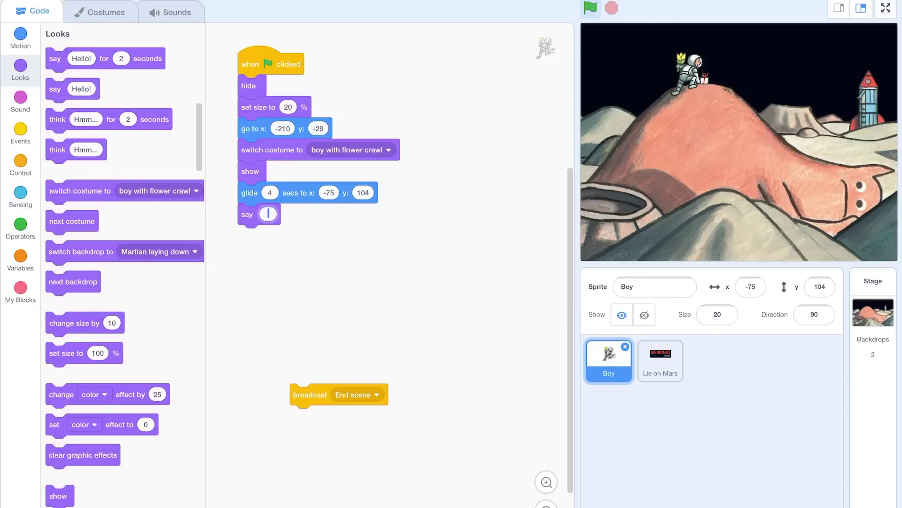
{"action": "type", "text": "Ah!"}
{"action": "type", "text": " ther"}
{"action": "type", "text": "e"}
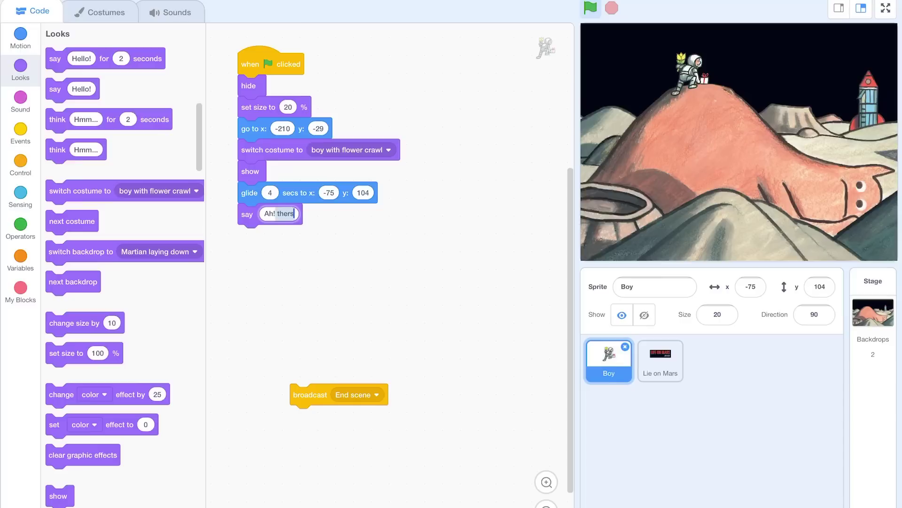
{"action": "type", "text": "'s m"}
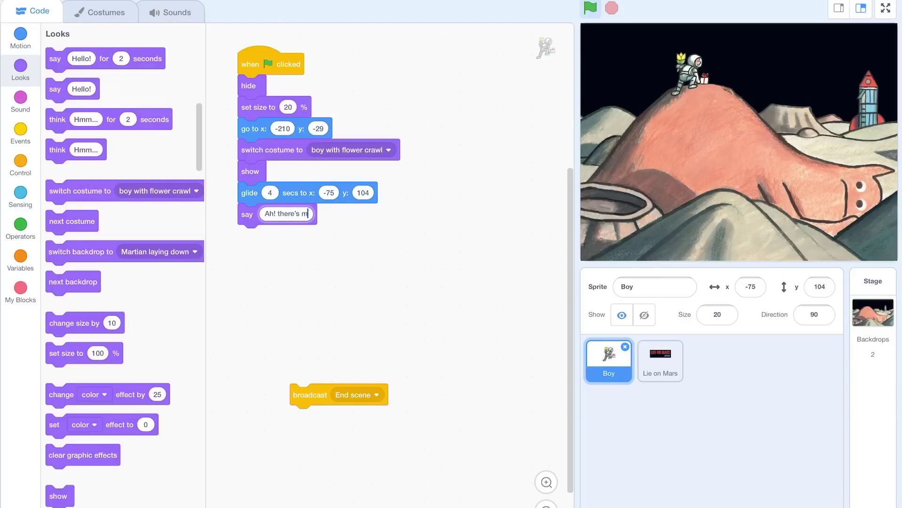
{"action": "type", "text": "y rocket"}
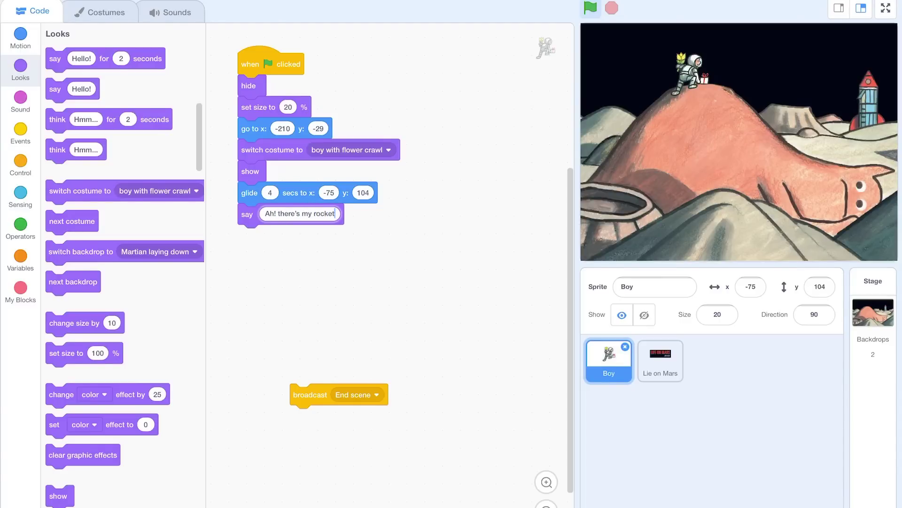
{"action": "type", "text": "!"}
Test-run, then correct the speech to 'Ah! There's my rocket!' with a capital T.
{"action": "left_click", "coordinate": [591, 8]}
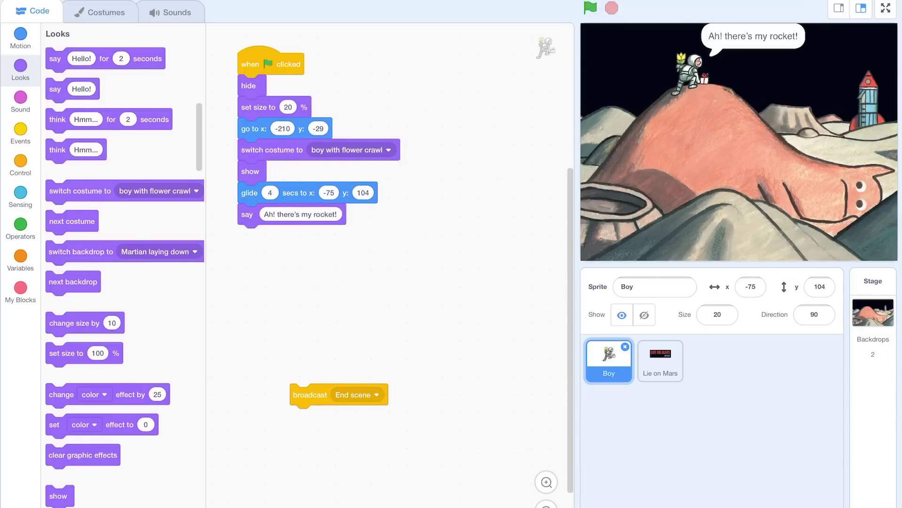
{"action": "left_click", "coordinate": [300, 214]}
{"action": "left_click", "coordinate": [265, 213]}
{"action": "key", "text": "Right"}
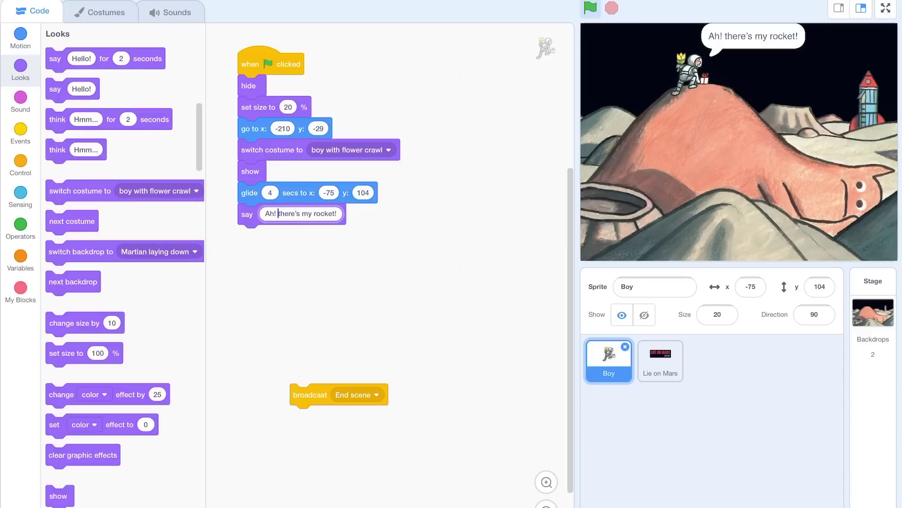
{"action": "key", "text": "Right"}
{"action": "key", "text": "Delete"}
{"action": "type", "text": "T"}
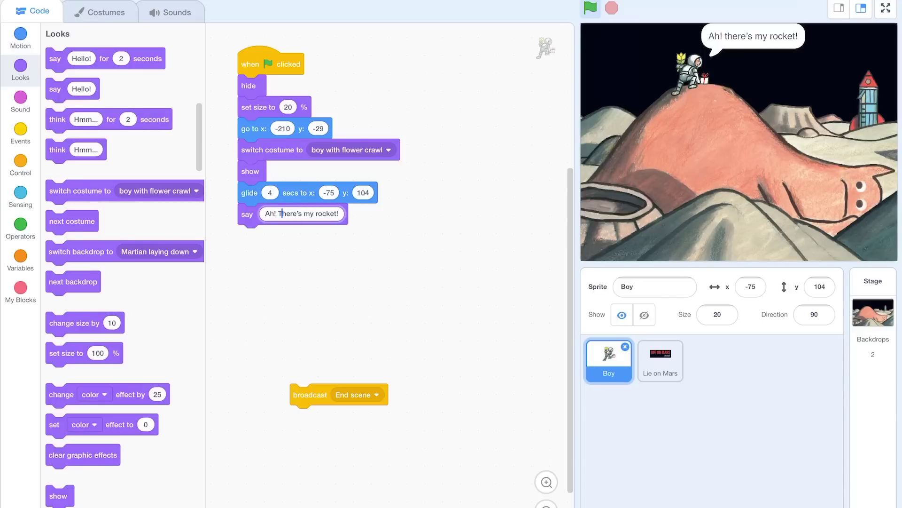
{"action": "key", "text": "Return"}
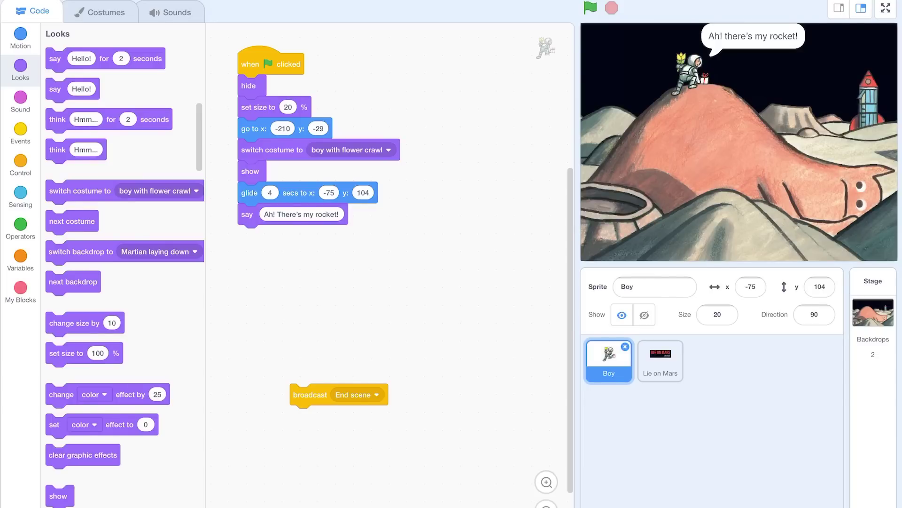
Move the End scene broadcast block up and add a second broadcast End scene block.
{"action": "left_click_drag", "start_coordinate": [311, 394], "coordinate": [416, 264]}
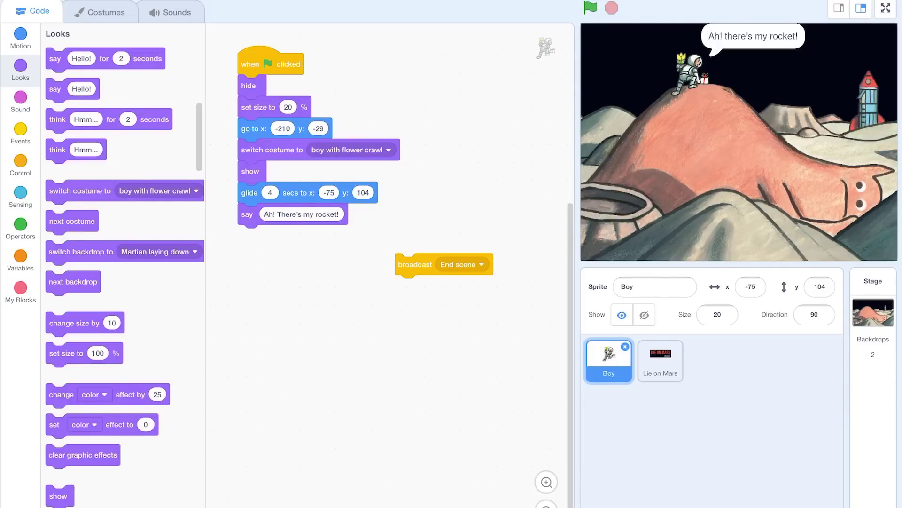
{"action": "left_click", "coordinate": [20, 132]}
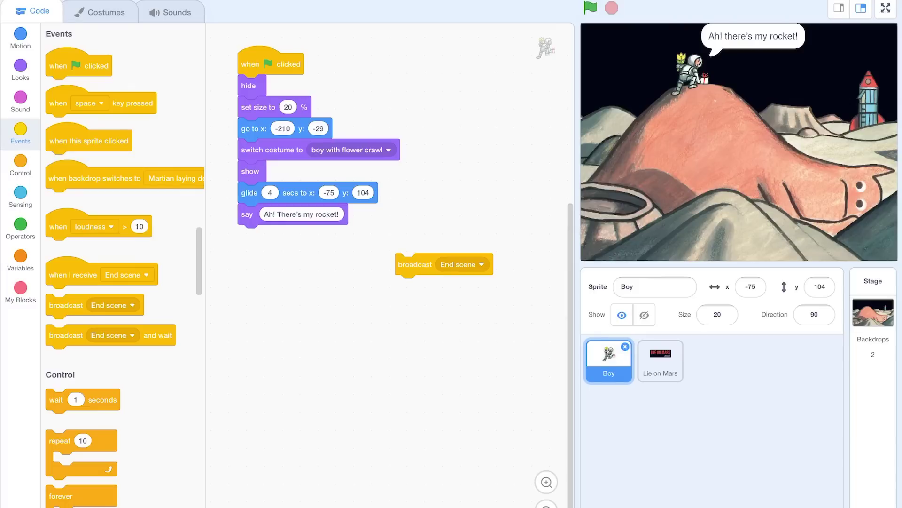
{"action": "left_click_drag", "start_coordinate": [66, 304], "coordinate": [280, 301]}
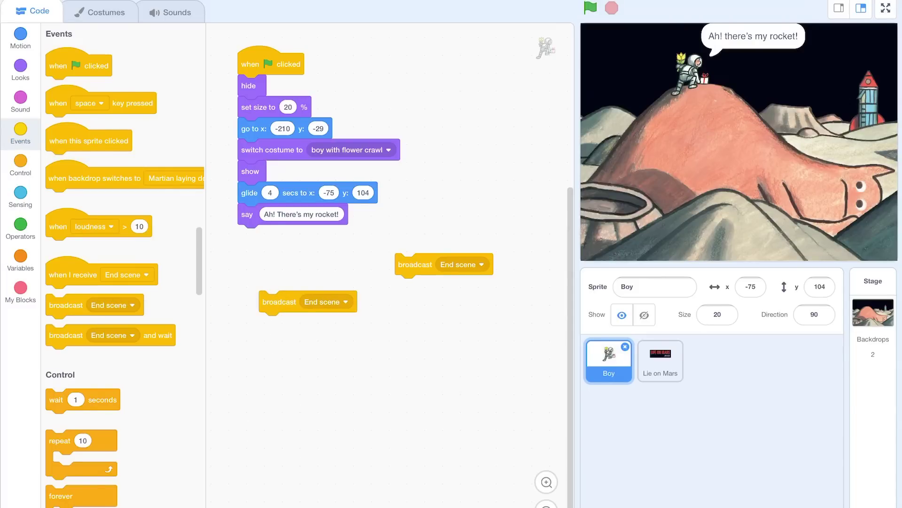